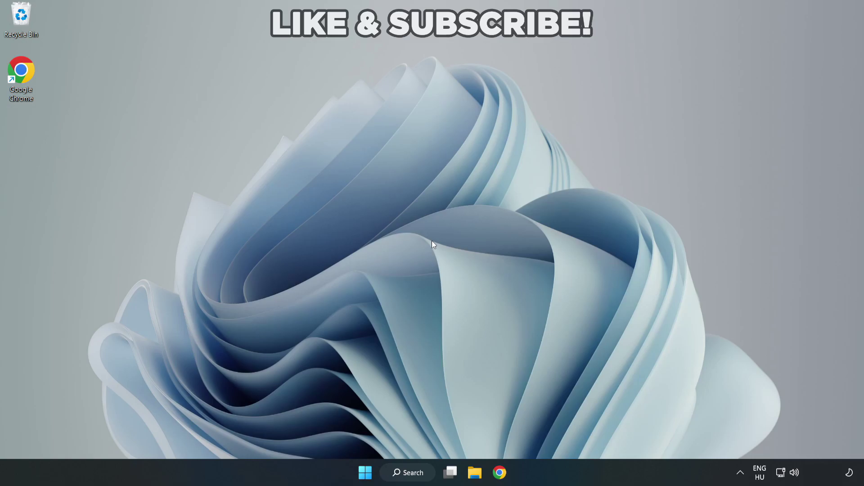
Step: Search Windows for 'device manager' and launch Device Manager from the best match
click(412, 476)
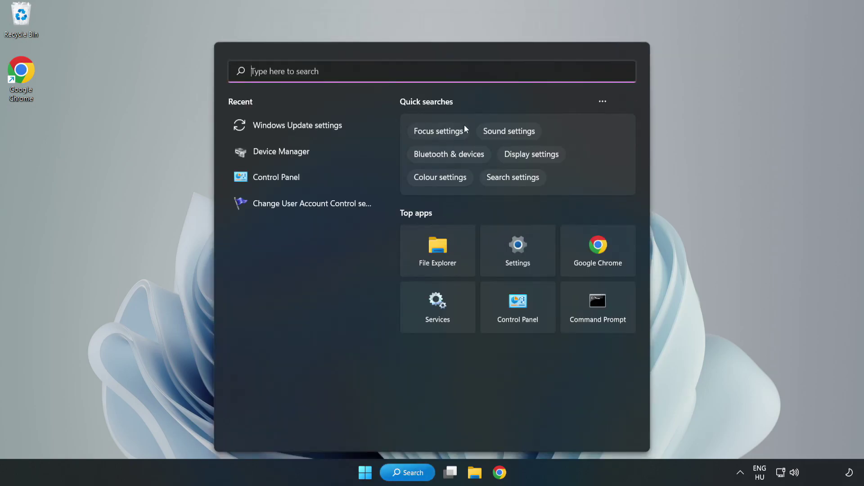
text(device m)
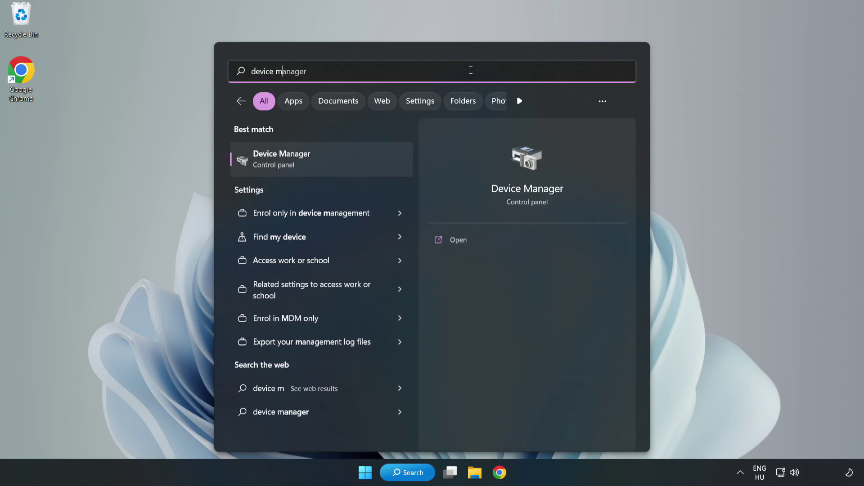
text(anager)
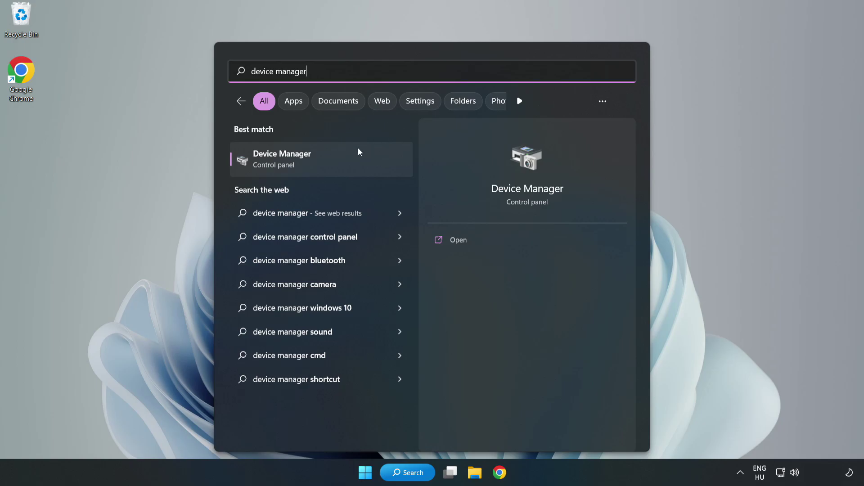
click(322, 167)
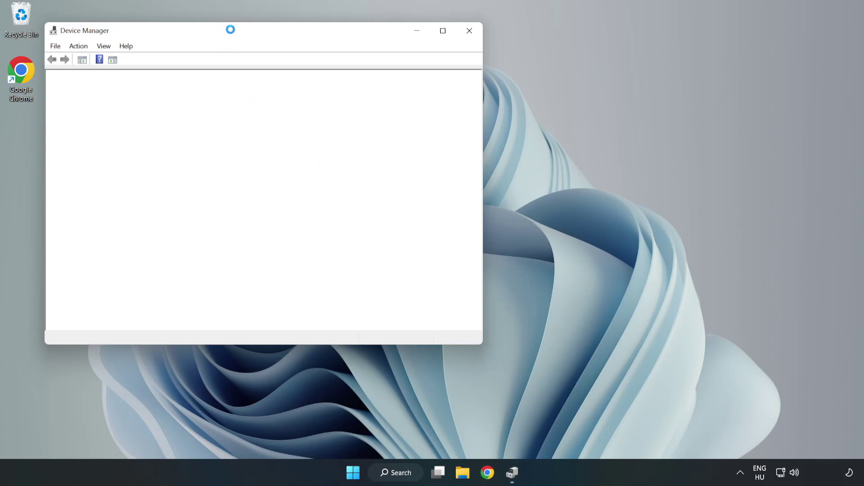
Step: Search automatically for a newer VMware SVGA 3D display driver; the best driver is already installed
drag(230, 30, 387, 77)
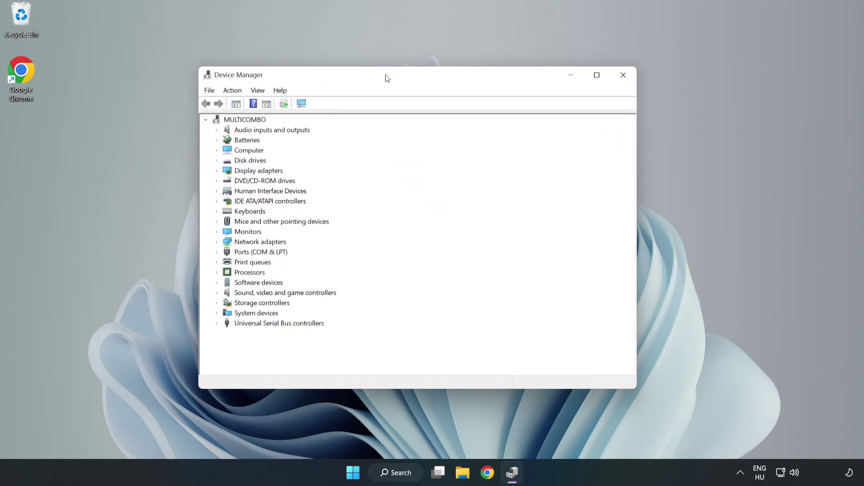
click(231, 173)
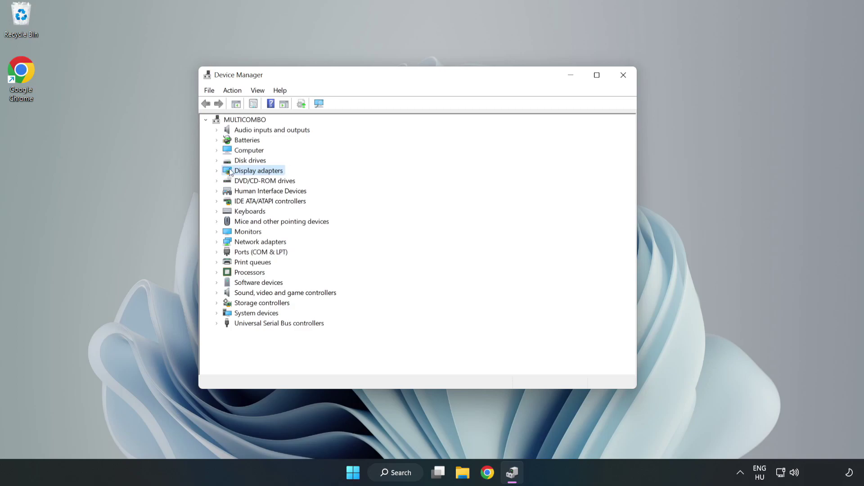
click(217, 171)
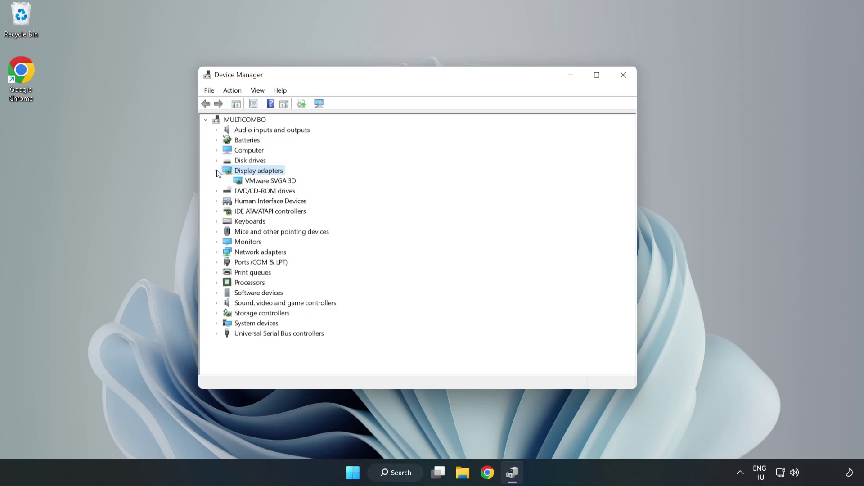
click(241, 182)
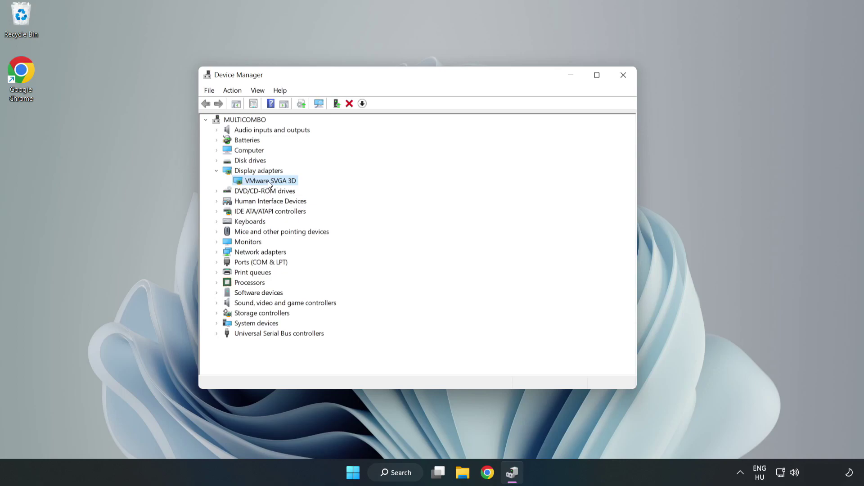
right_click(268, 182)
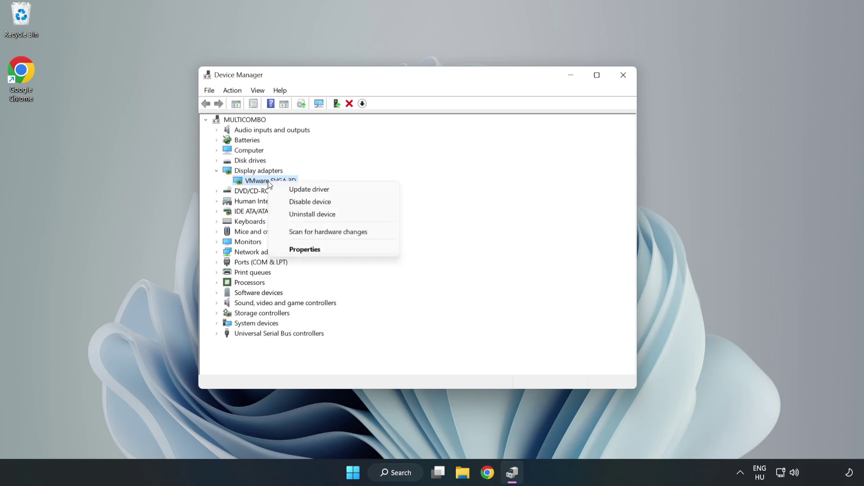
click(335, 194)
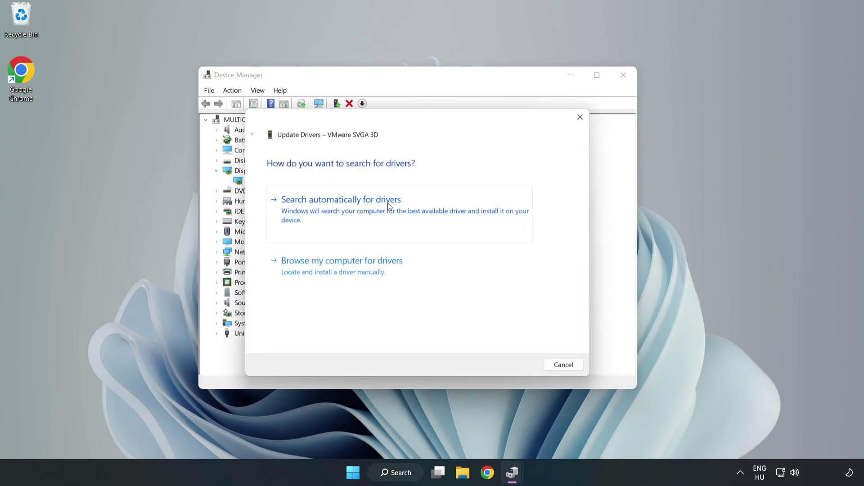
click(344, 211)
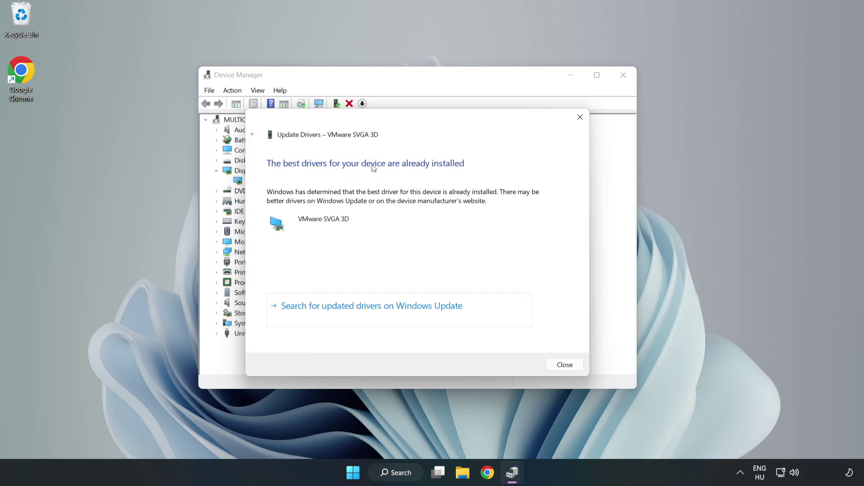
click(566, 367)
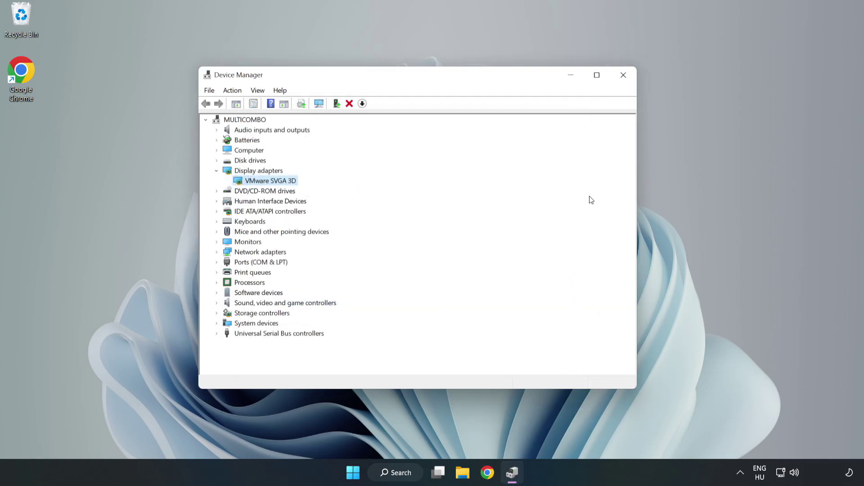
Step: Close Device Manager and run Check for updates in maximized Windows Update settings
click(624, 78)
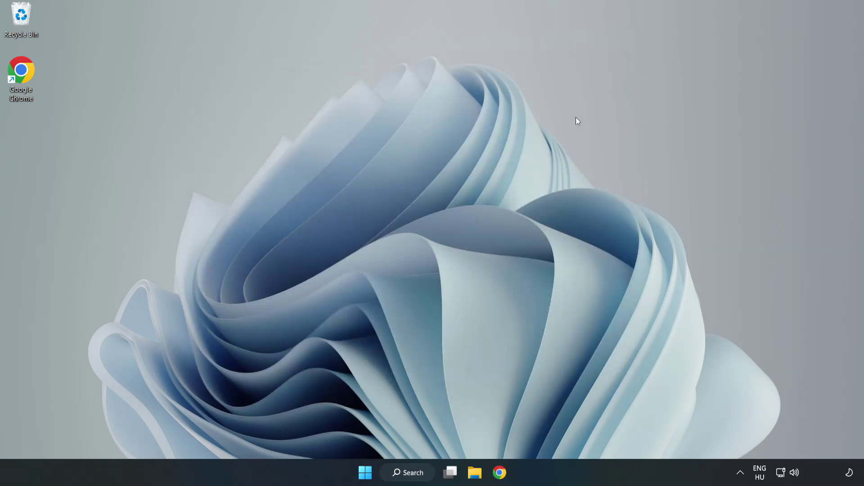
click(411, 473)
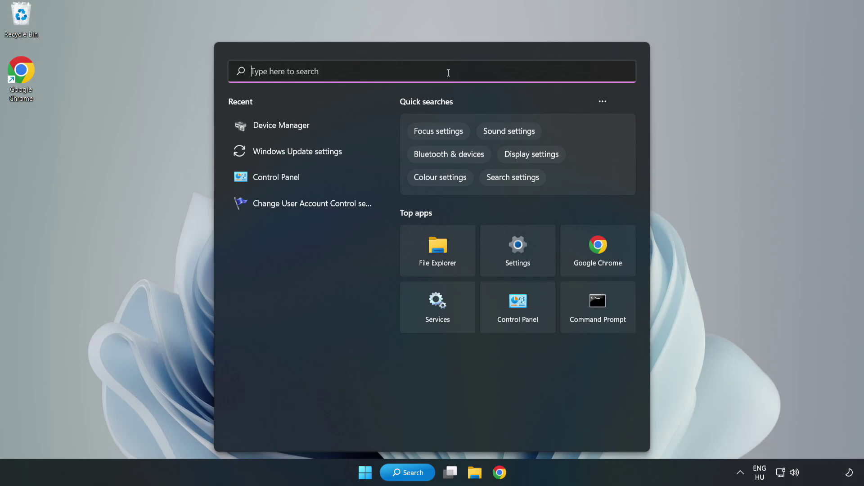
text(updates)
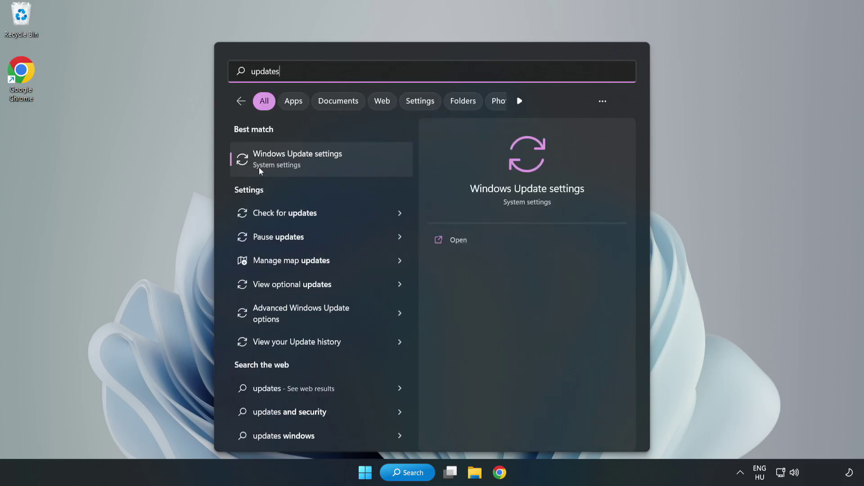
click(309, 164)
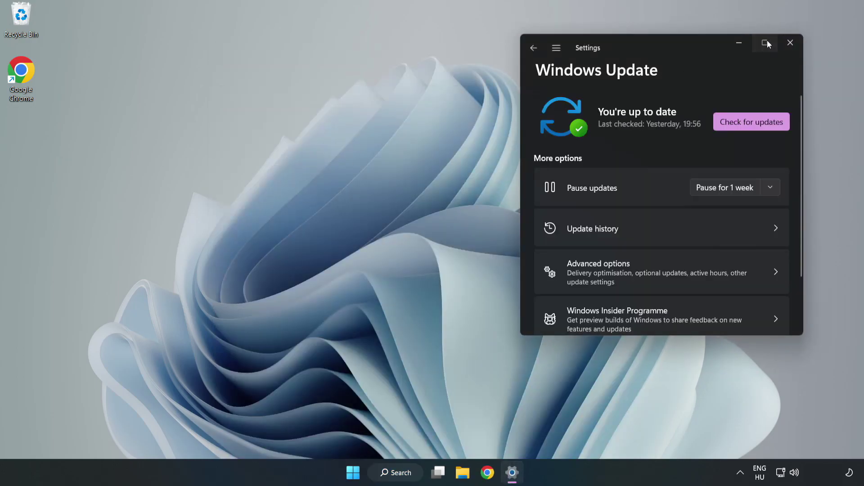
click(765, 42)
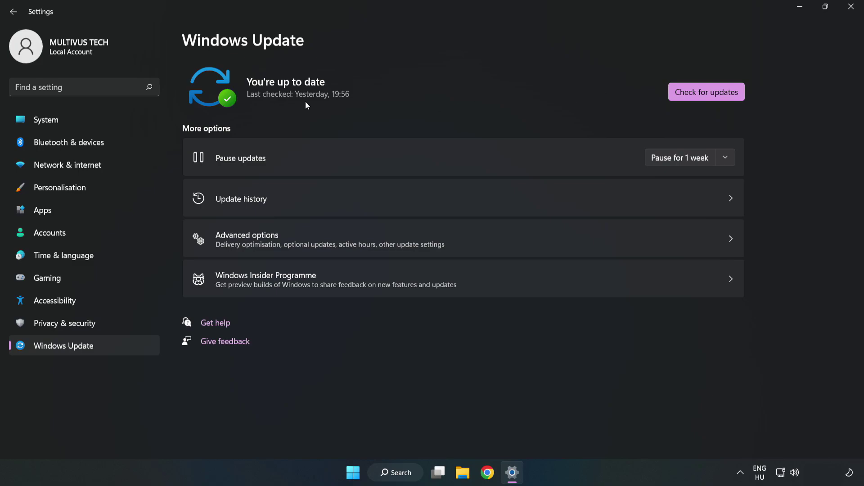
click(709, 94)
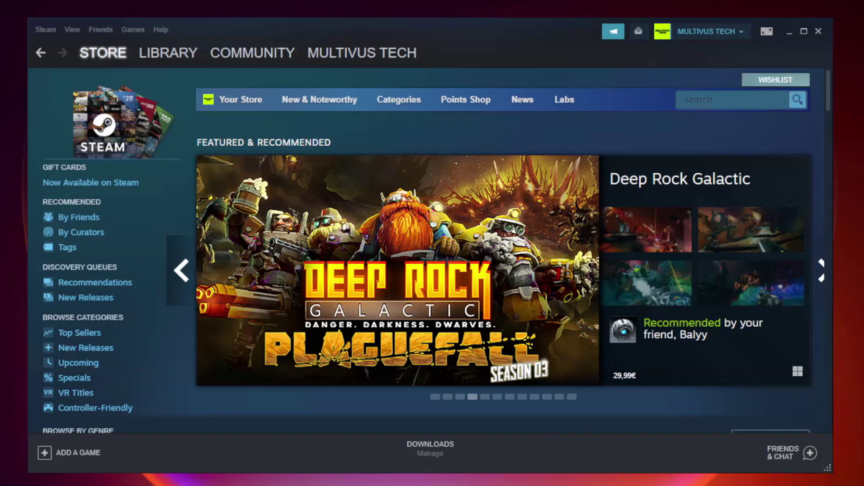
Step: Go to the Steam LIBRARY and bring up the action menu for Unturned under Favorites
mouse_move(171, 53)
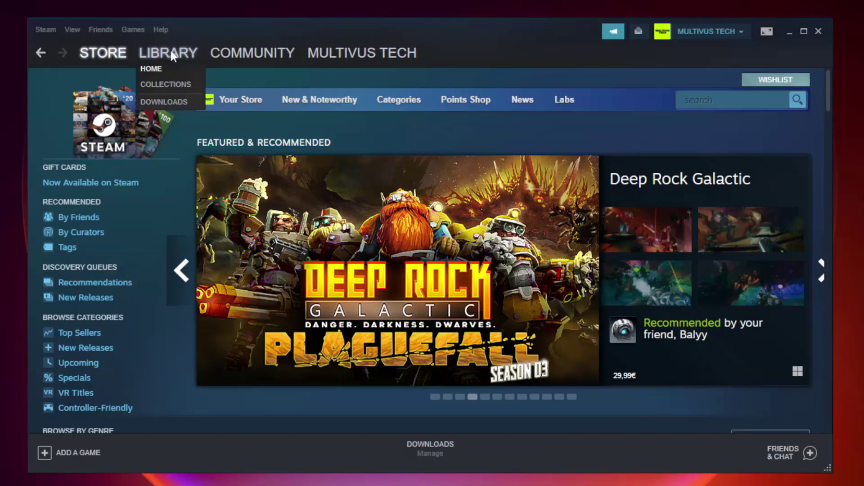
click(175, 58)
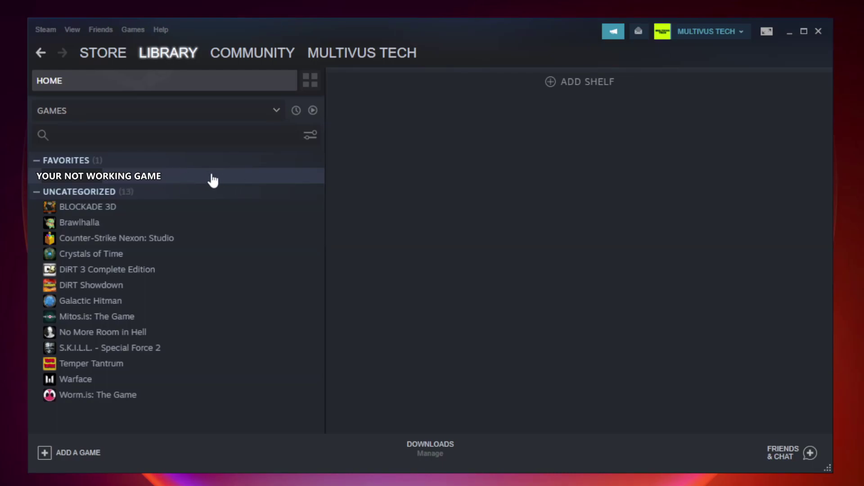
right_click(187, 180)
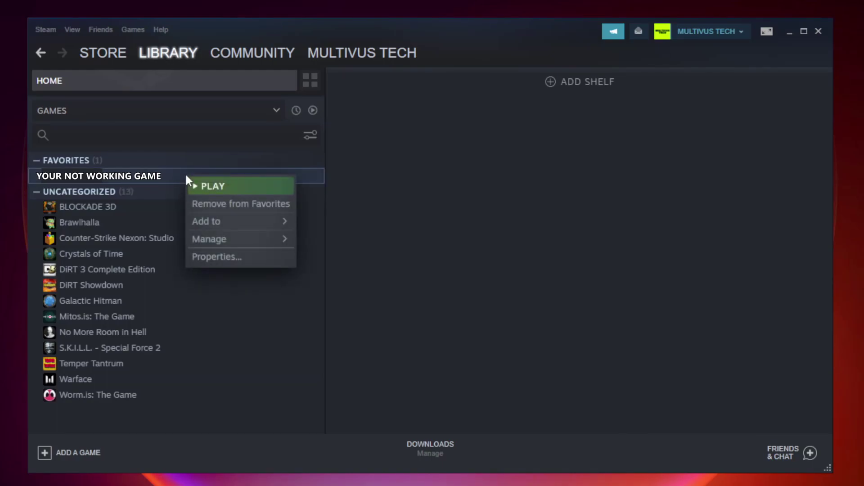
Step: Verify the integrity of Unturned's files from Properties > Local Files; all 9192 files validate
click(238, 256)
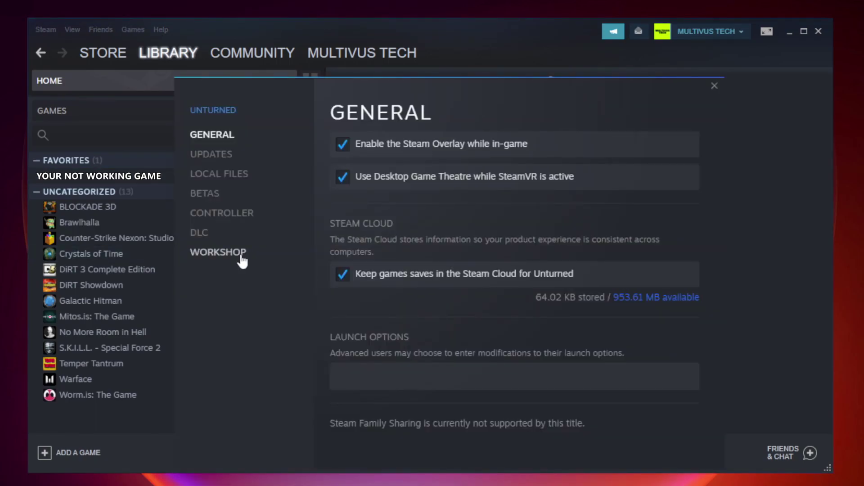
click(230, 180)
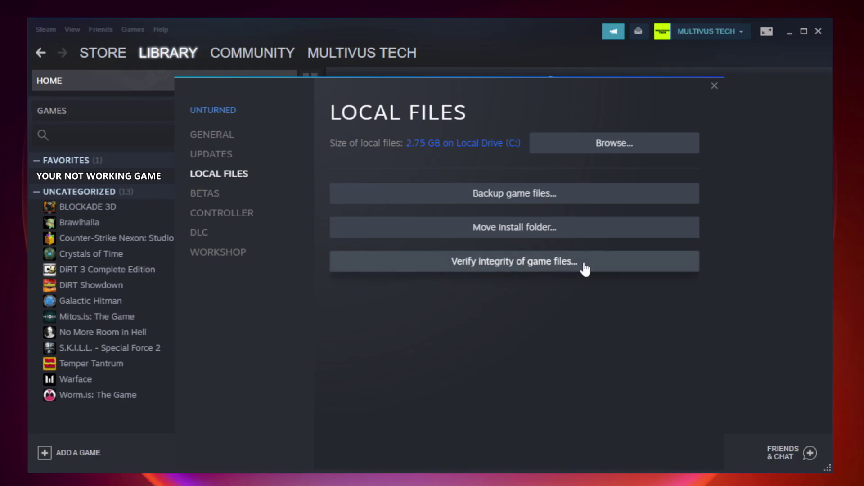
click(522, 268)
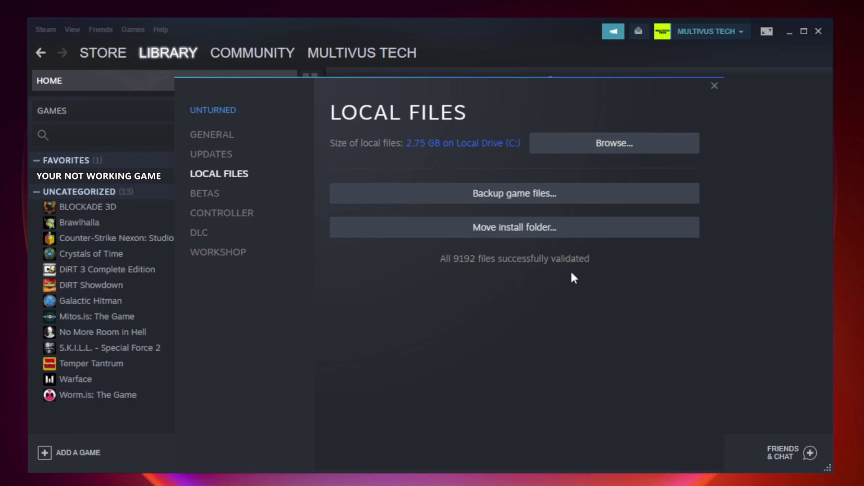
Step: Browse to the game's install folder and open Properties of the YOUR NOT WORKING GAME shortcut
click(615, 144)
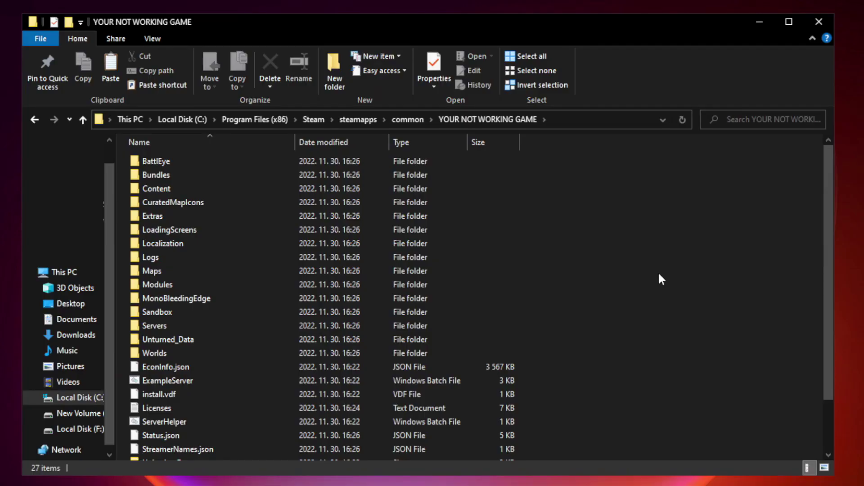
drag(829, 236, 830, 310)
click(345, 453)
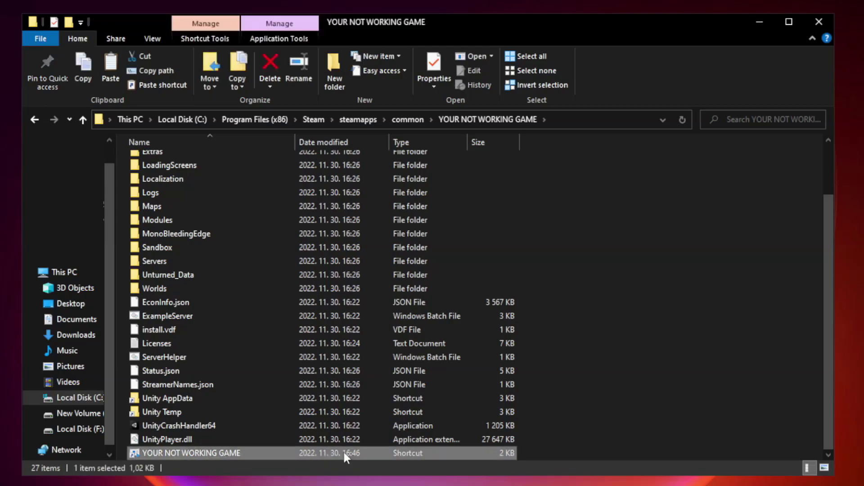
right_click(294, 453)
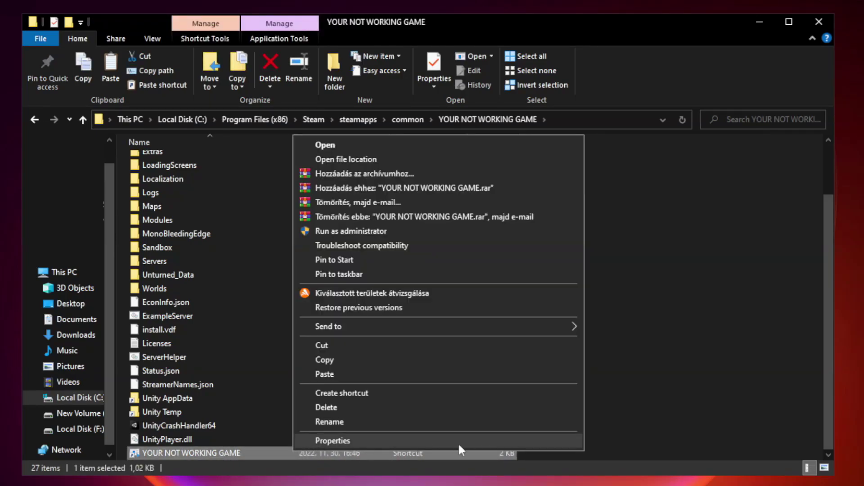
click(436, 442)
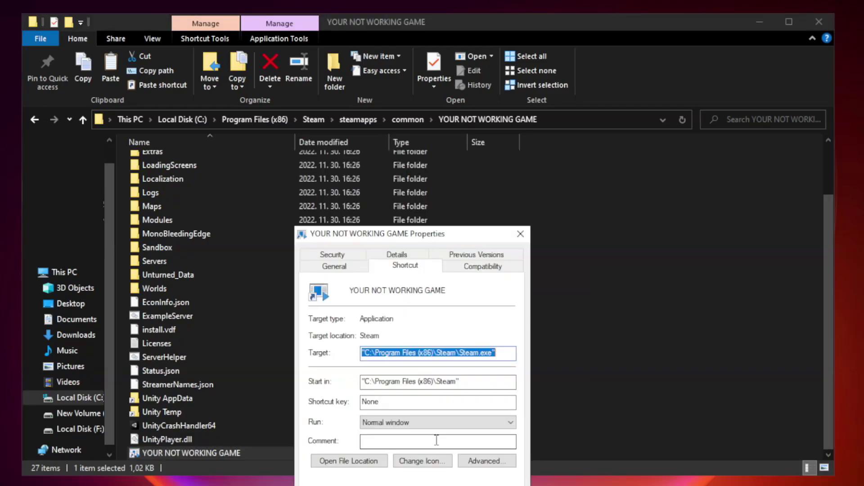
drag(429, 239, 432, 104)
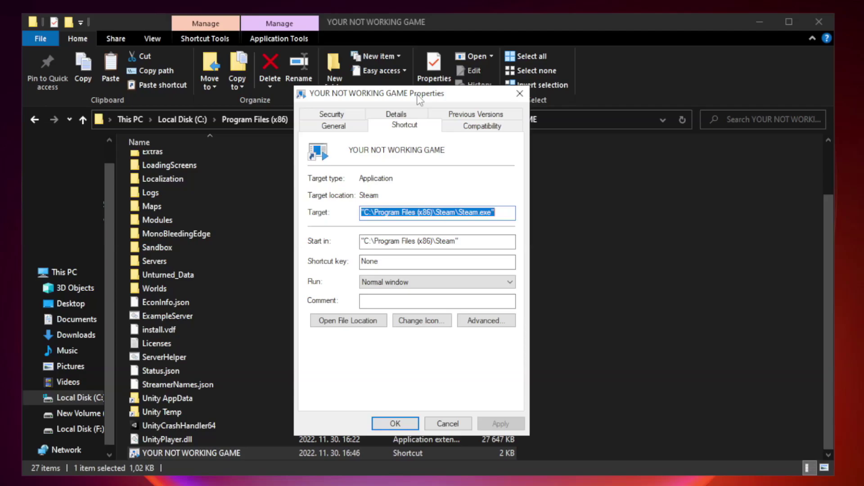
Step: Set the shortcut to Windows 8 compatibility mode, run as administrator, and disable fullscreen optimizations
click(481, 128)
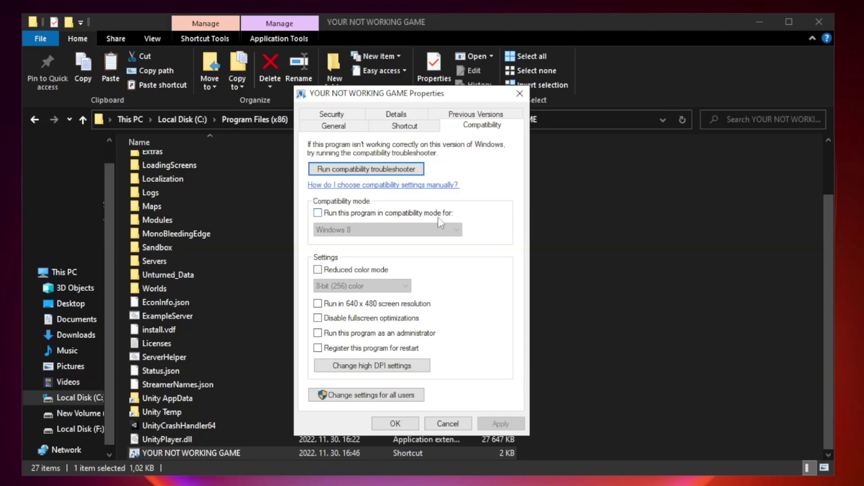
click(344, 213)
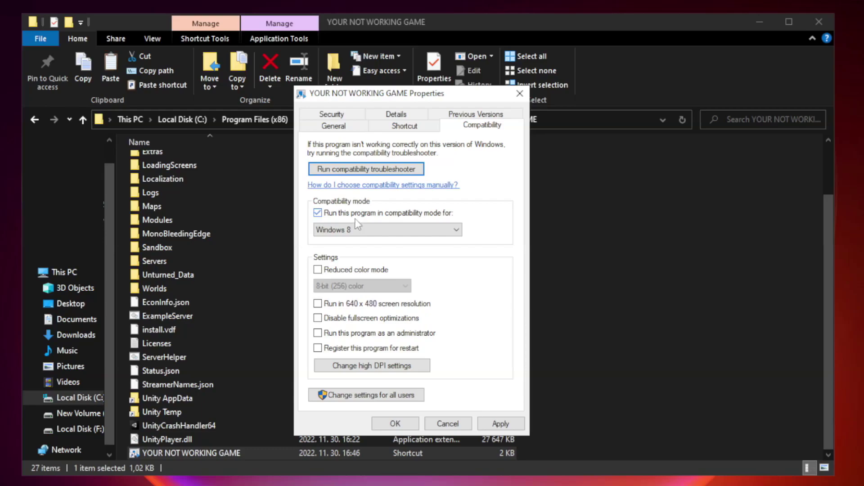
click(384, 230)
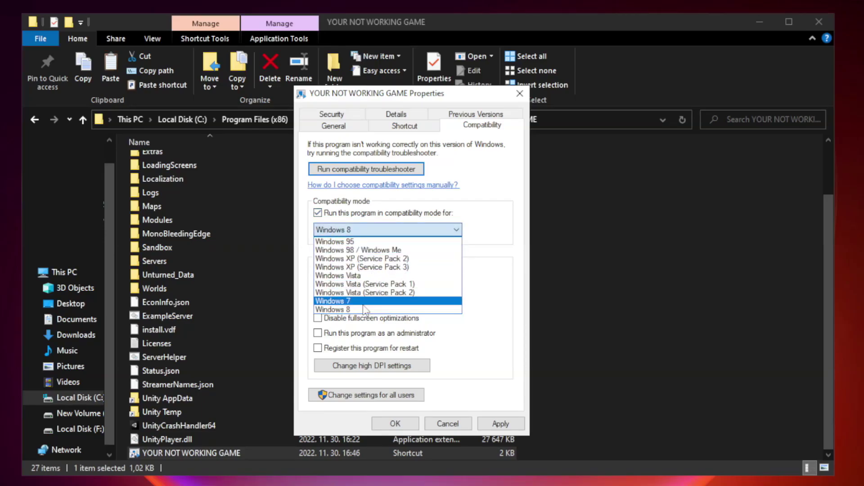
click(366, 310)
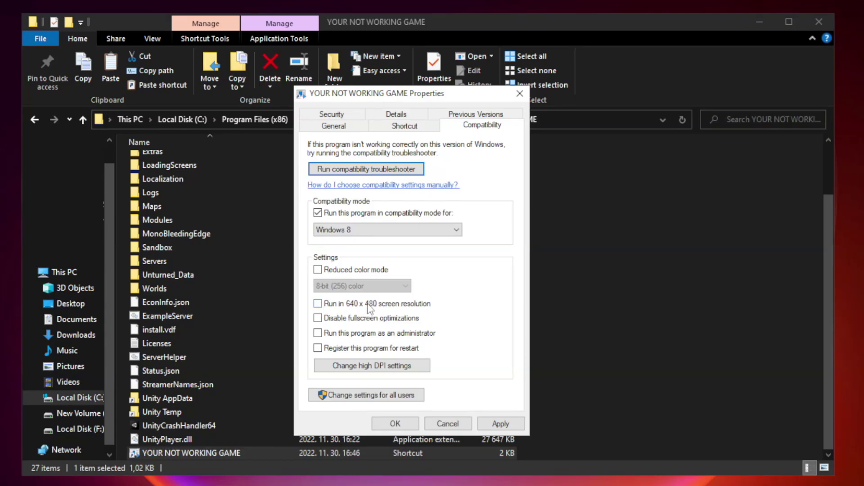
click(339, 321)
click(342, 336)
click(503, 426)
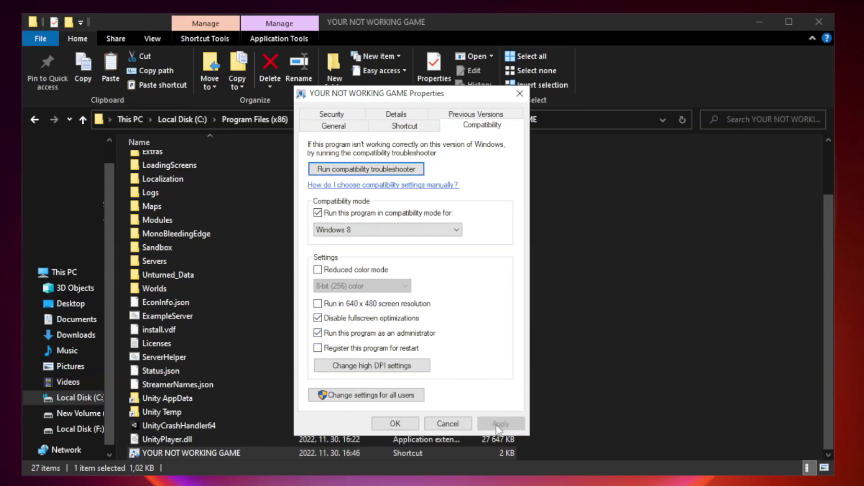
click(394, 424)
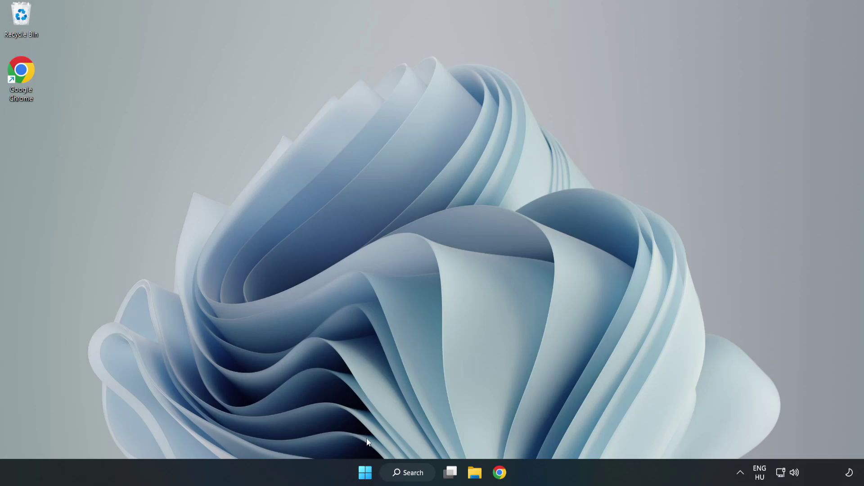
Step: Launch Task Manager from the Start right-click menu and show its Startup apps
right_click(366, 475)
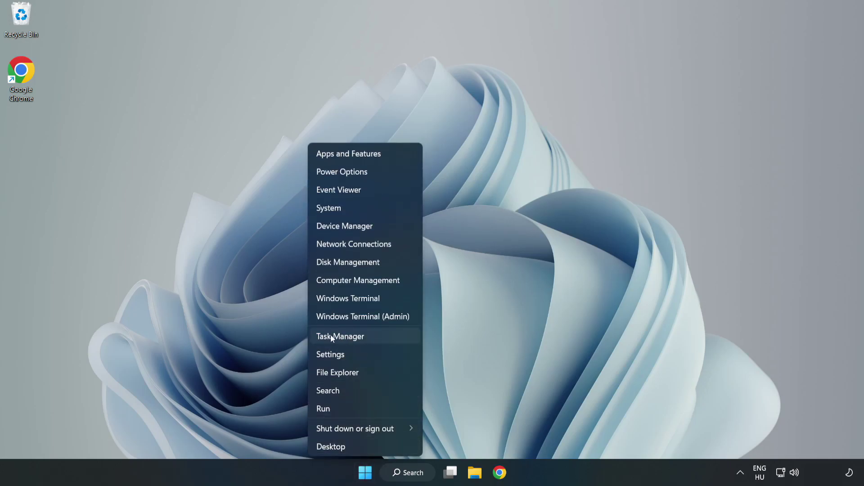
click(364, 337)
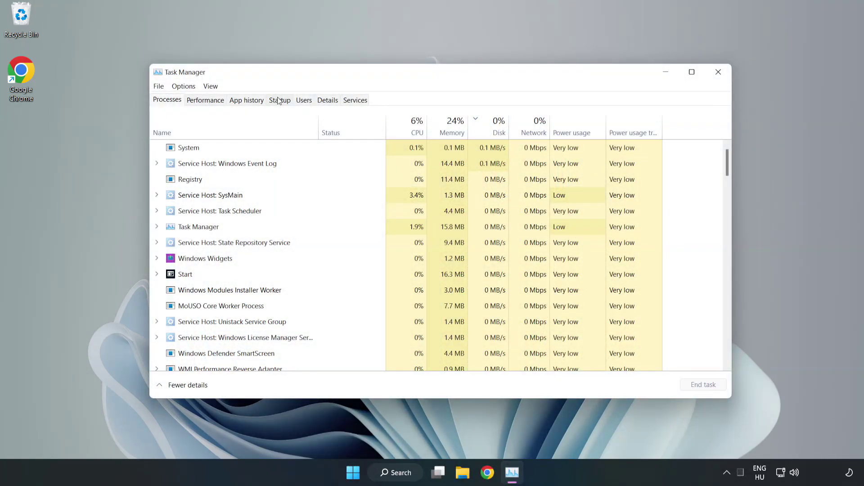
click(281, 102)
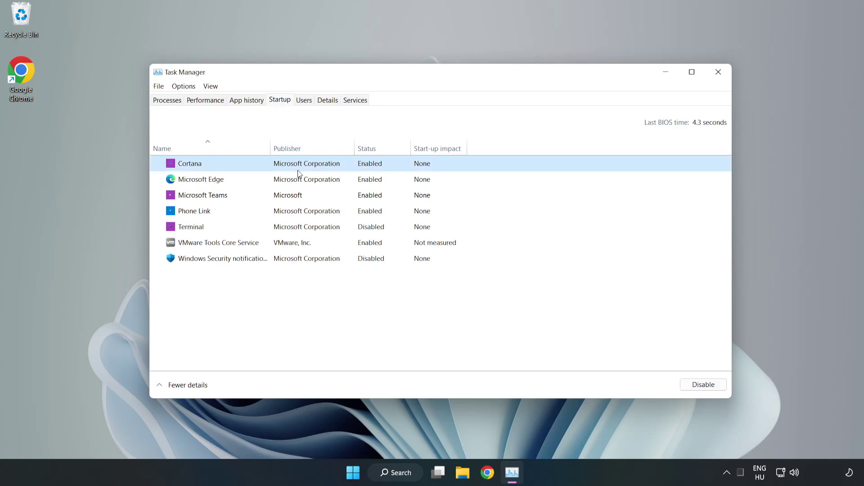
Step: Disable Cortana, Microsoft Edge, Microsoft Teams and Phone Link as startup apps
click(703, 384)
click(373, 178)
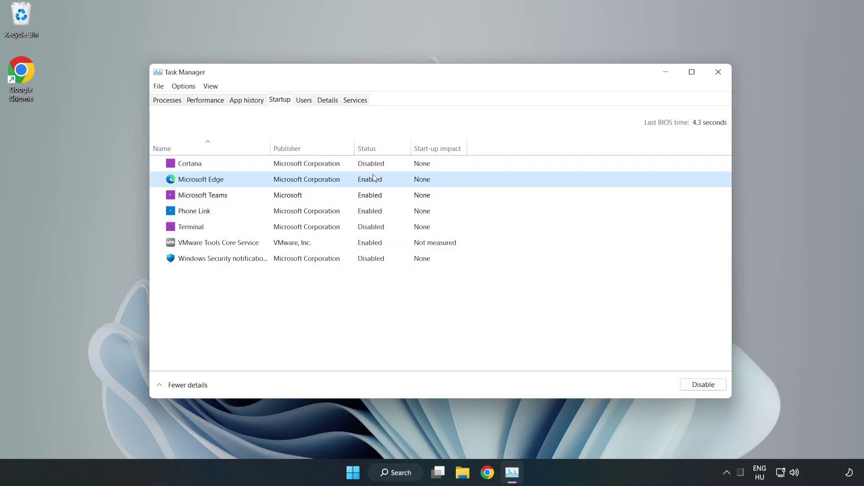
click(703, 385)
click(360, 196)
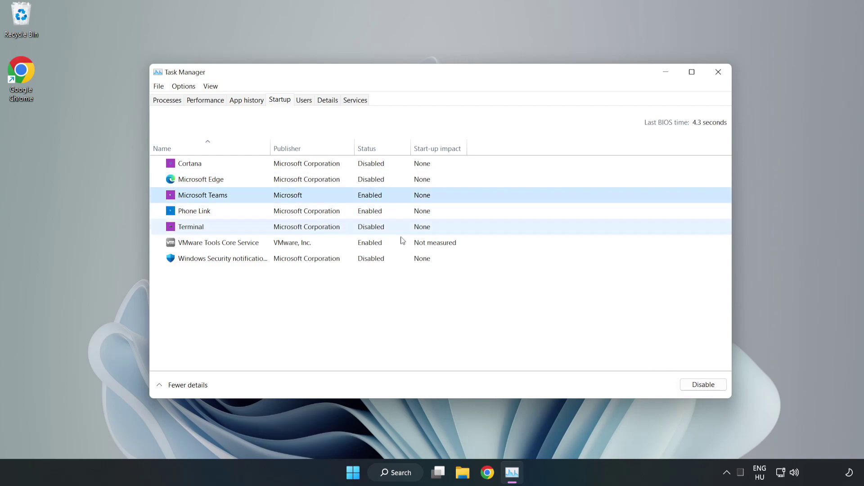
click(703, 384)
click(289, 215)
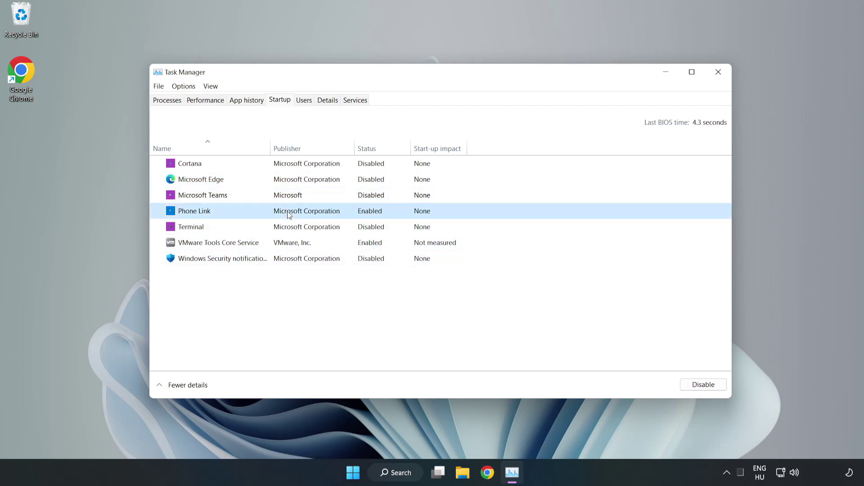
click(686, 386)
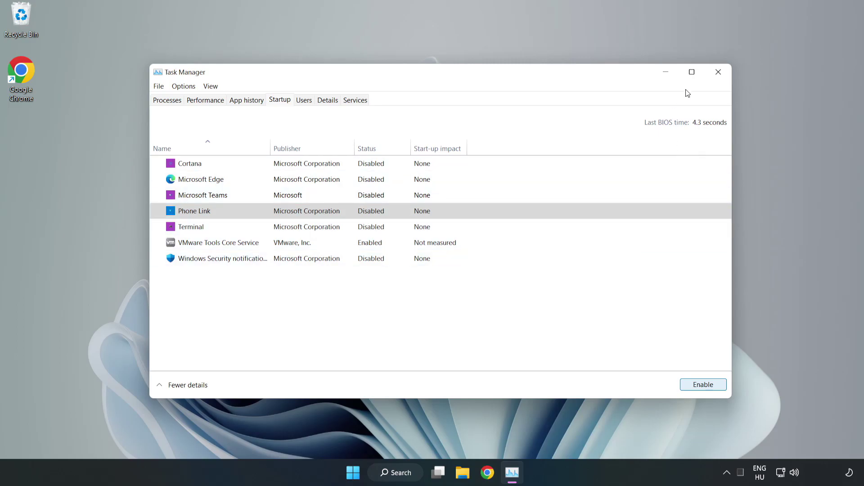
Step: Close Task Manager, then run sfc /scannow in an administrator Command Prompt opened via 'cmd' search
click(718, 72)
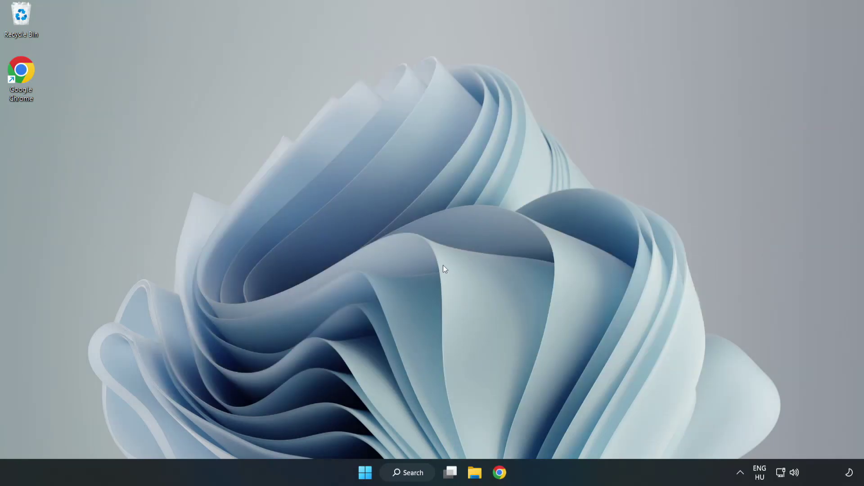
click(419, 471)
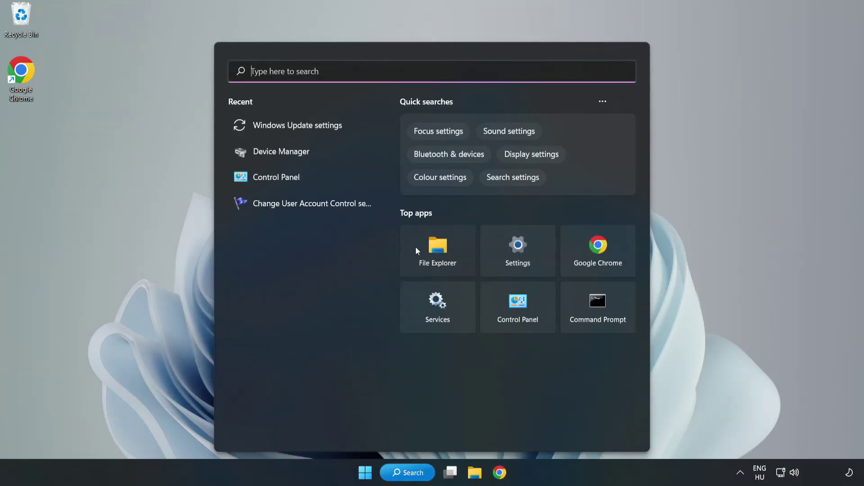
text(cmd)
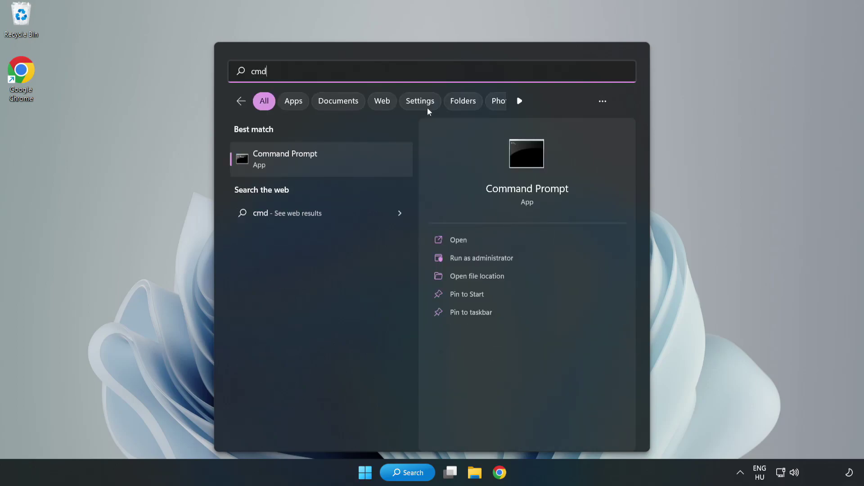
right_click(340, 163)
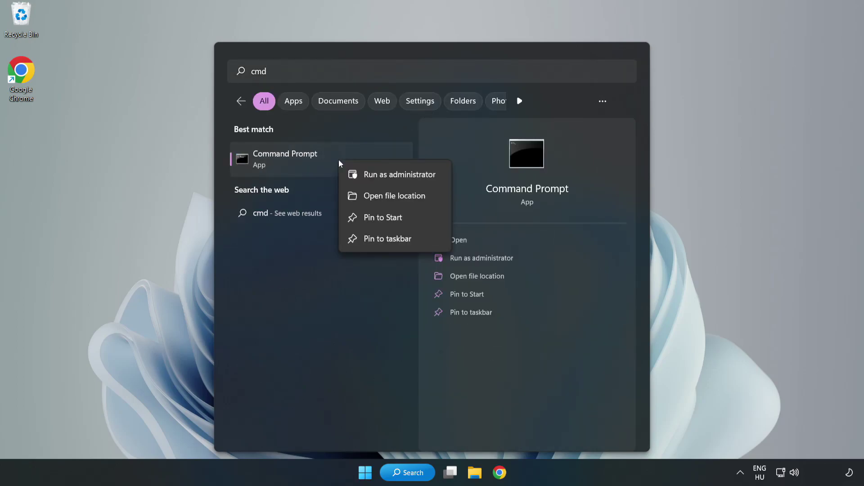
click(374, 176)
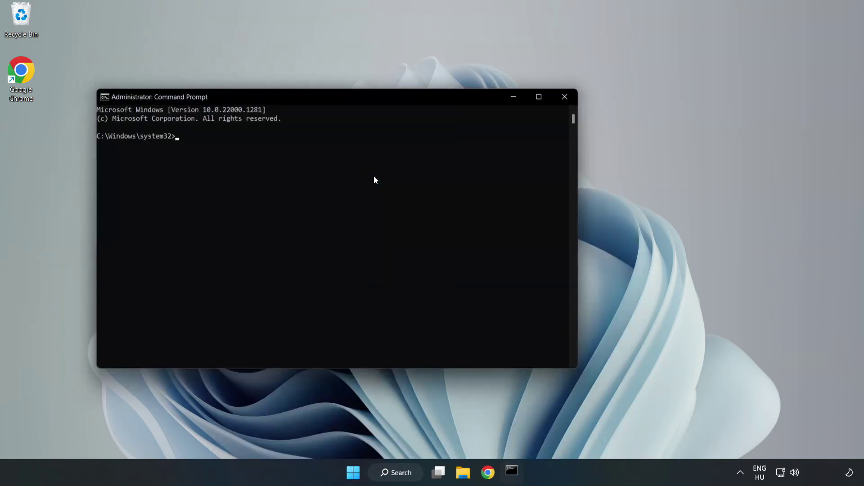
drag(344, 96, 440, 99)
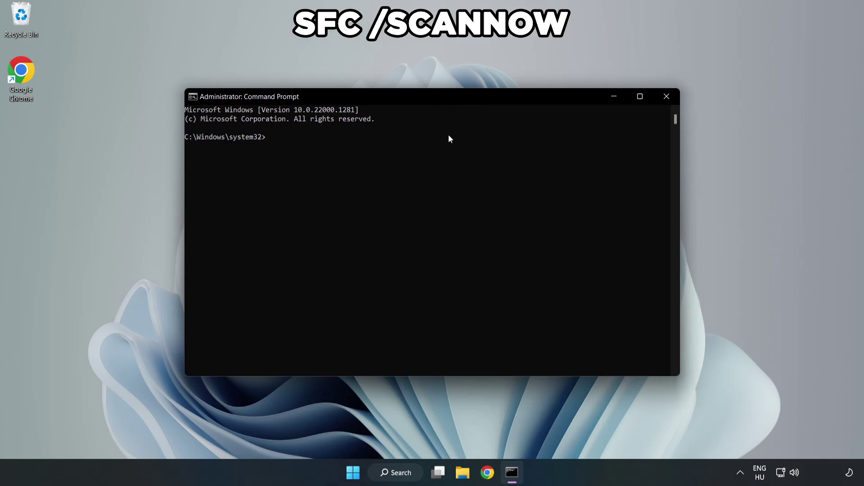
text(sfc /scannow)
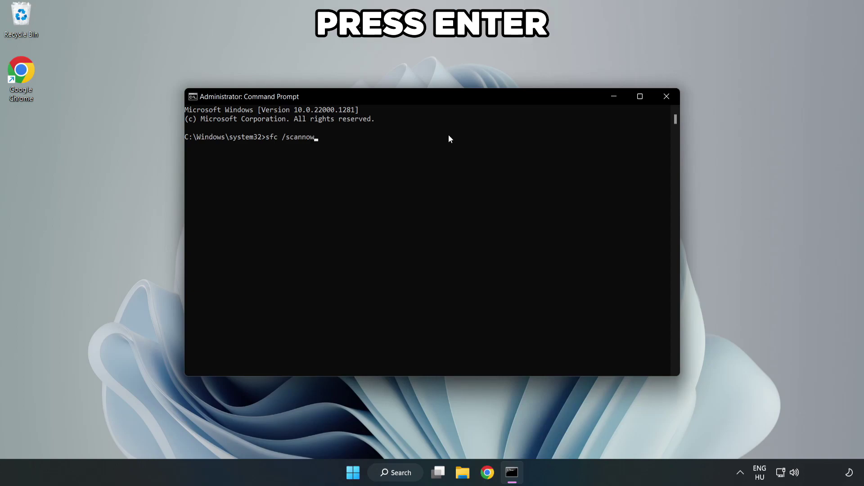
key(Return)
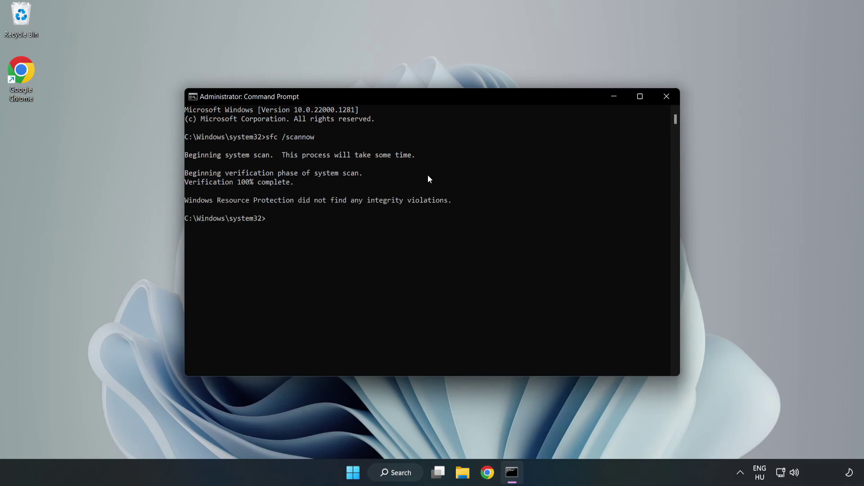
Step: Close Command Prompt and scroll Windows Security's Virus & threat protection settings down to Exclusions
click(666, 97)
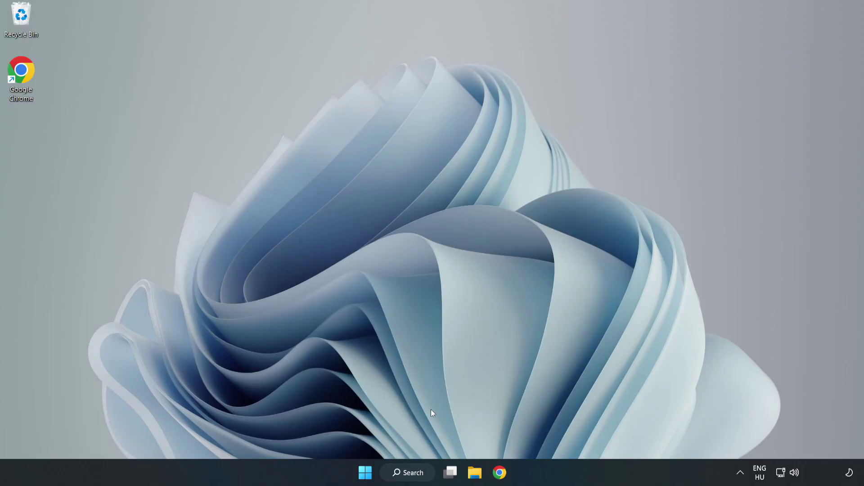
click(414, 476)
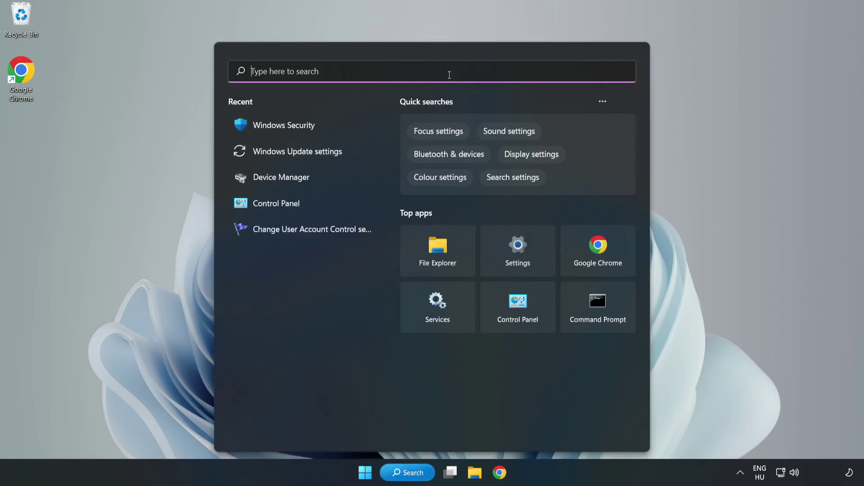
text(secu)
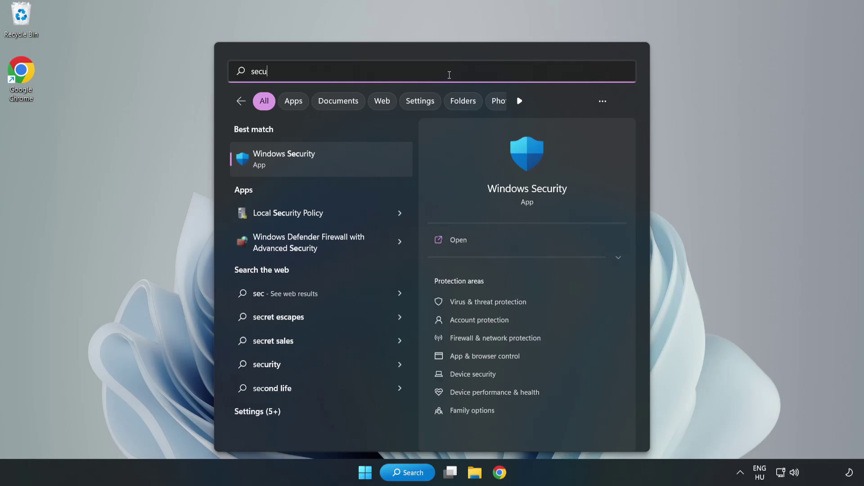
text(rity)
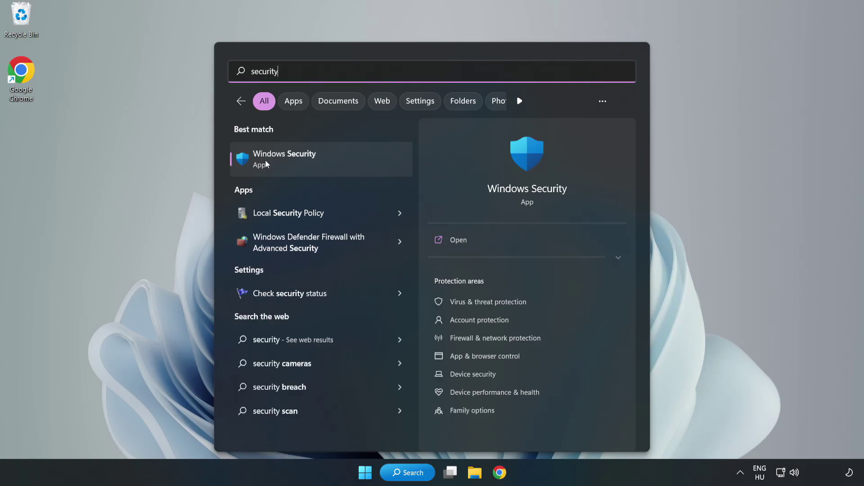
click(314, 167)
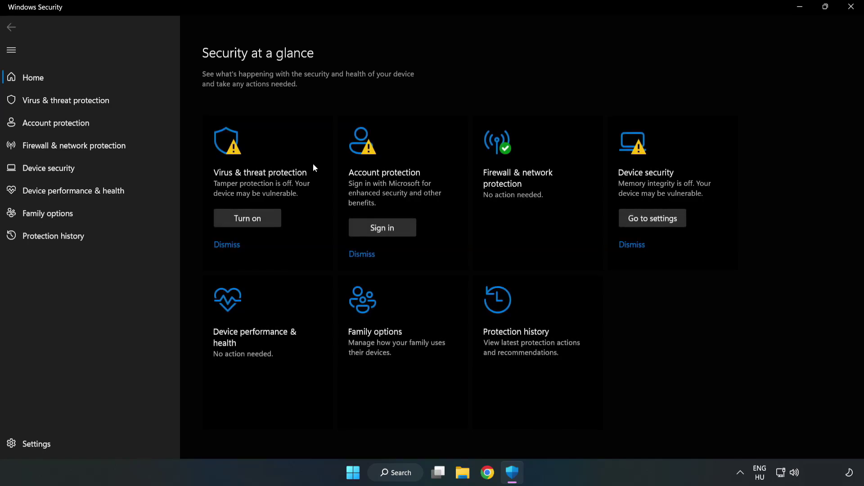
click(56, 103)
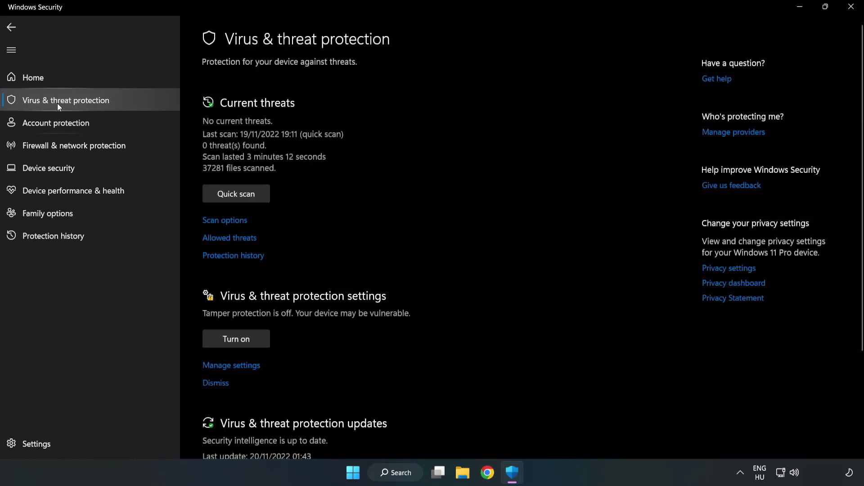
scroll(452, 177, down, 3)
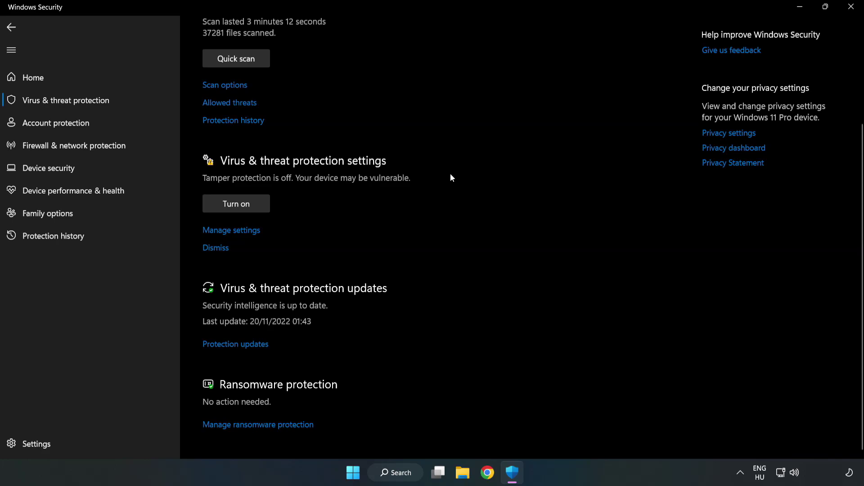
click(237, 234)
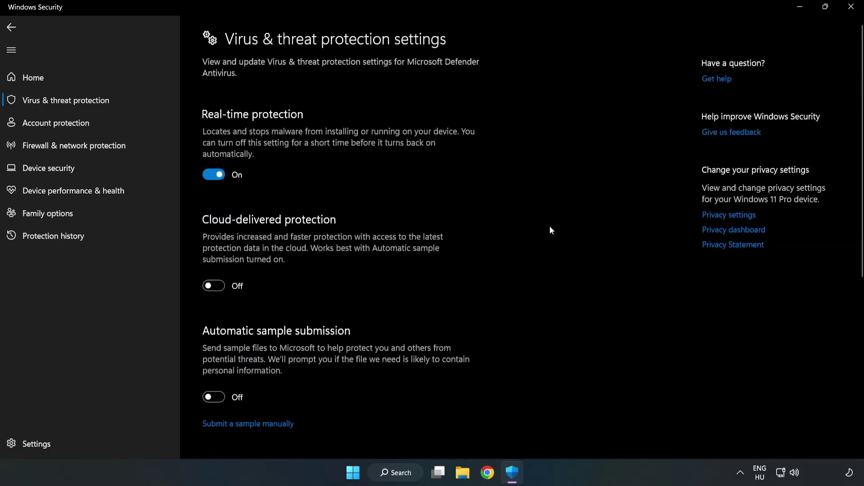
scroll(551, 231, down, 6)
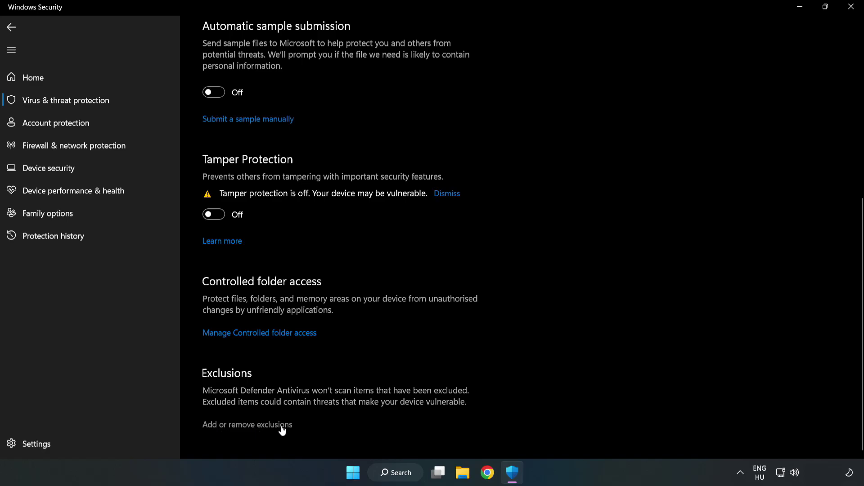
Step: Add the NOT WORKING APP shortcut from C:\Program Files (x86)\NOT WORKING APP as a Defender file exclusion
click(255, 424)
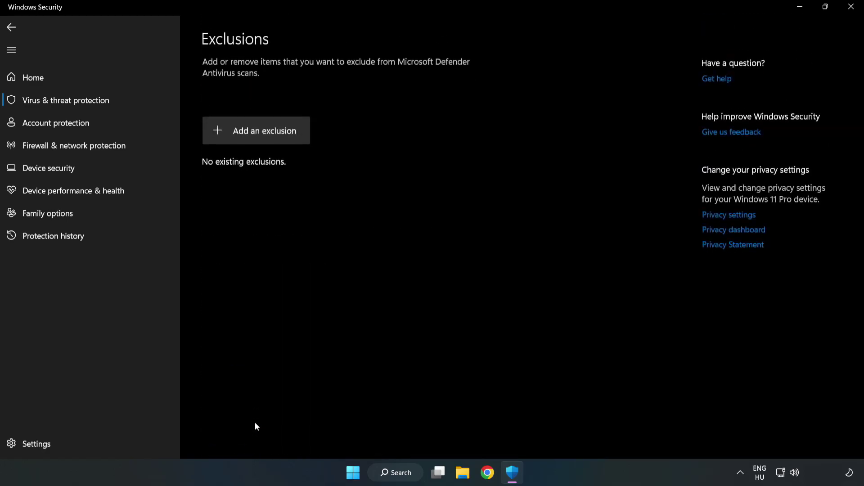
click(264, 136)
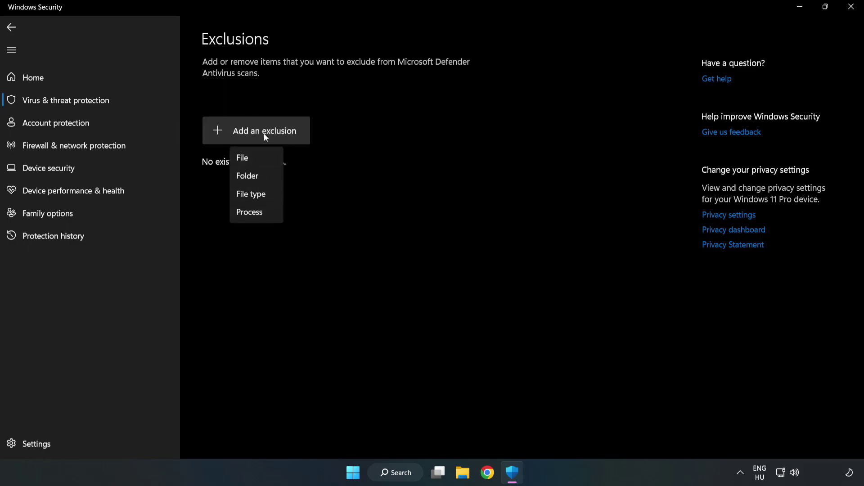
click(246, 158)
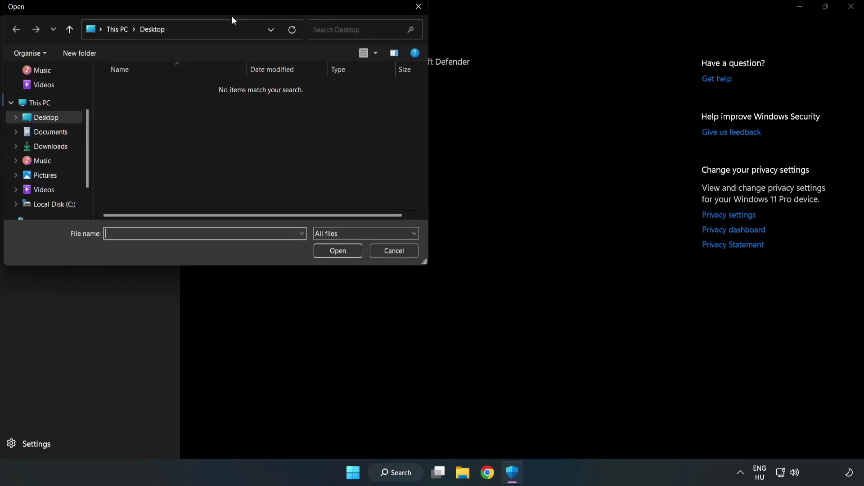
drag(232, 17, 397, 96)
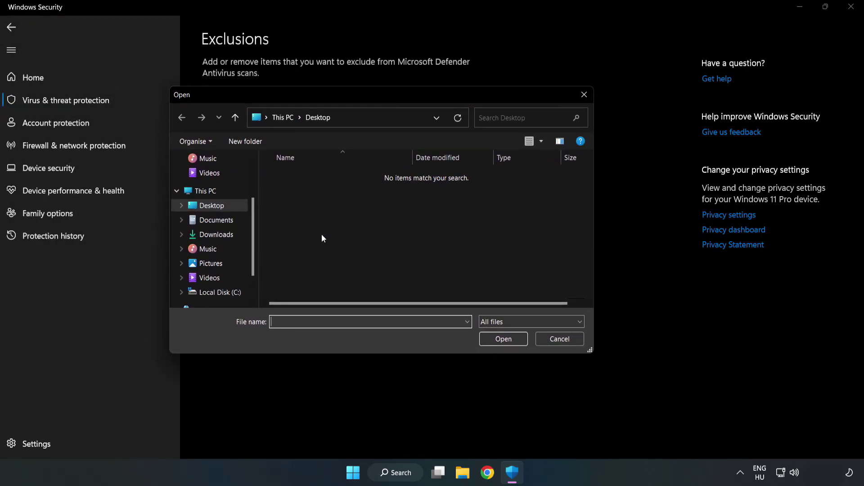
click(234, 293)
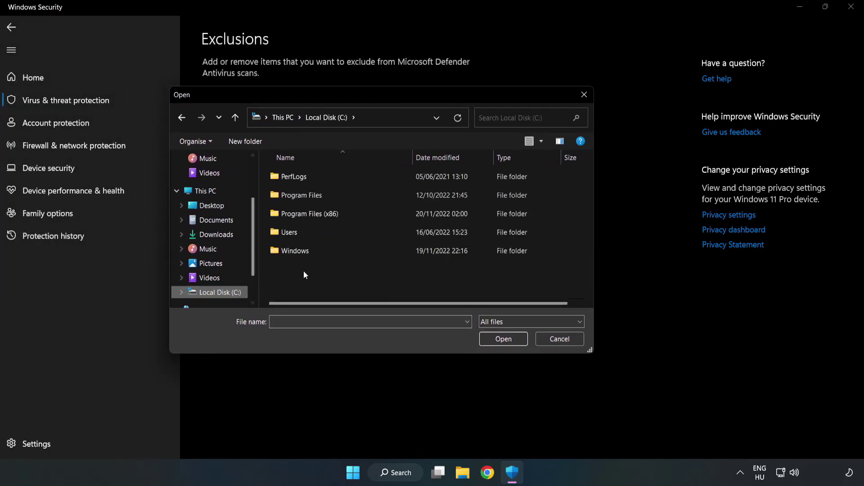
double_click(339, 214)
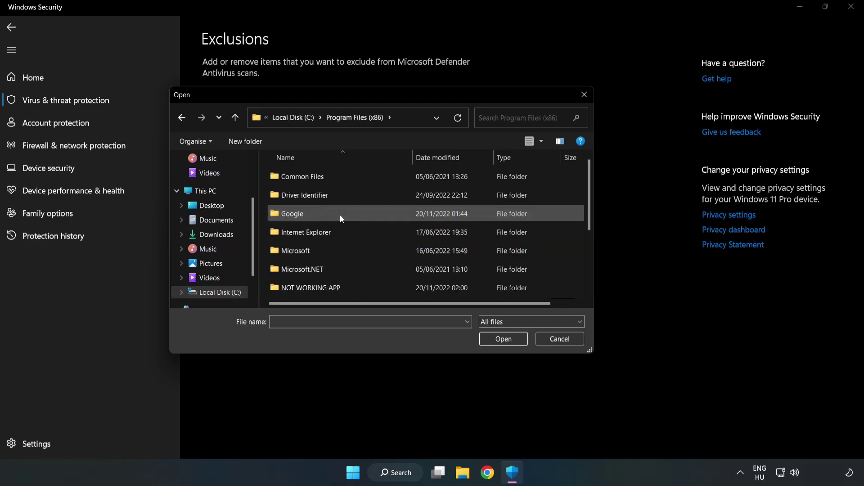
double_click(339, 288)
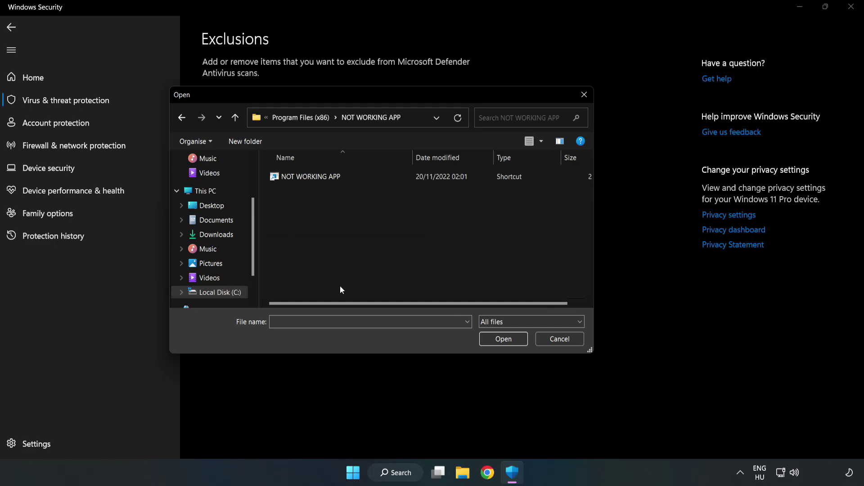
click(305, 176)
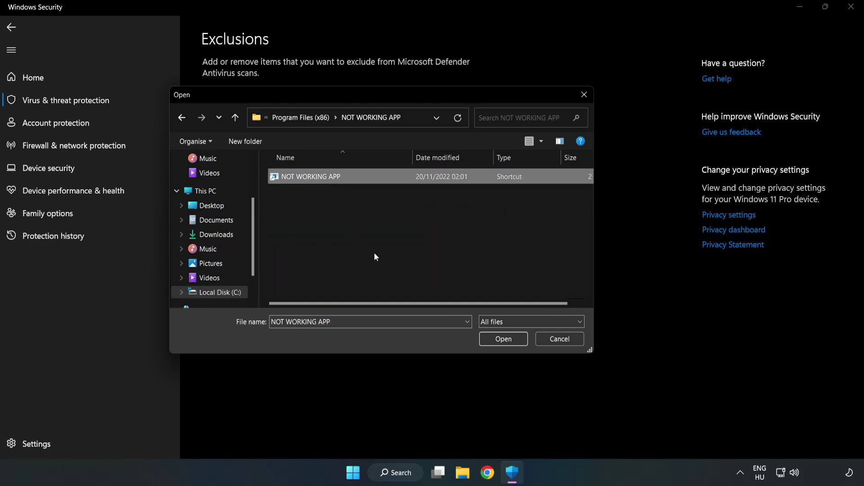
click(503, 340)
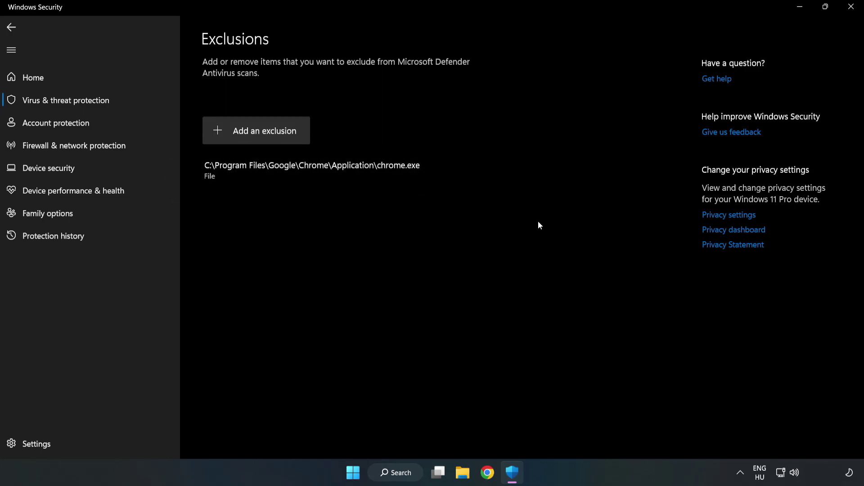
Step: Close Windows Security and show the Start menu's Sleep, Shut down and Restart options
click(850, 8)
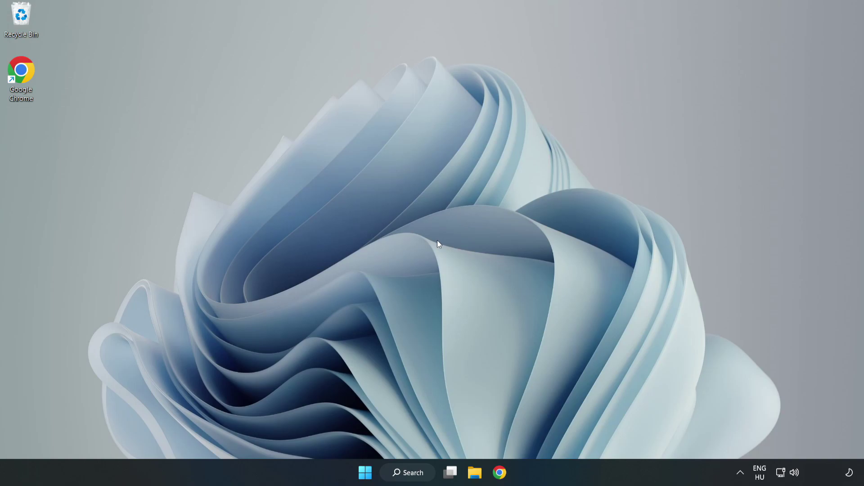
click(365, 473)
click(572, 433)
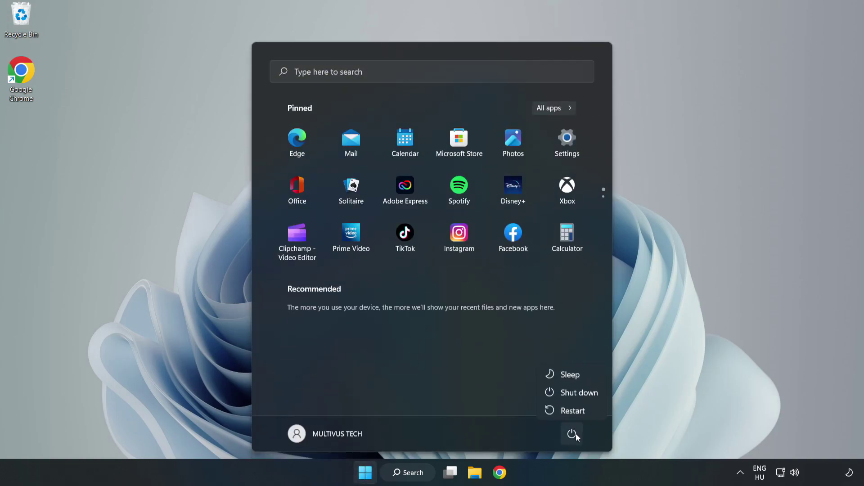